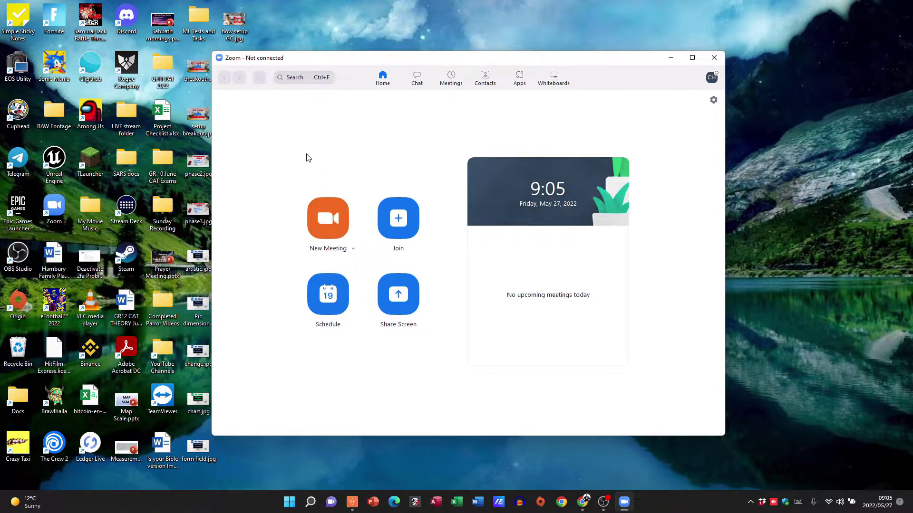
- Start a new instant Zoom meeting and maximize the meeting window
left_click(333, 219)
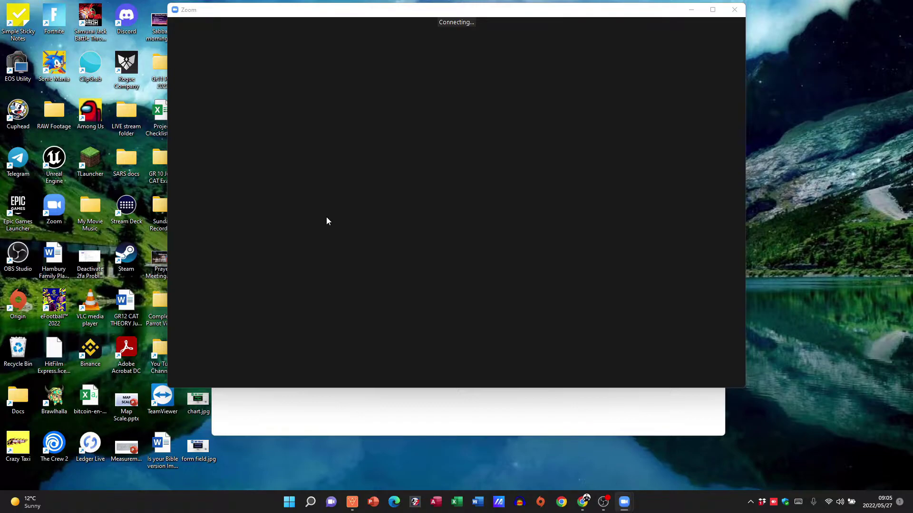
mouse_move(713, 12)
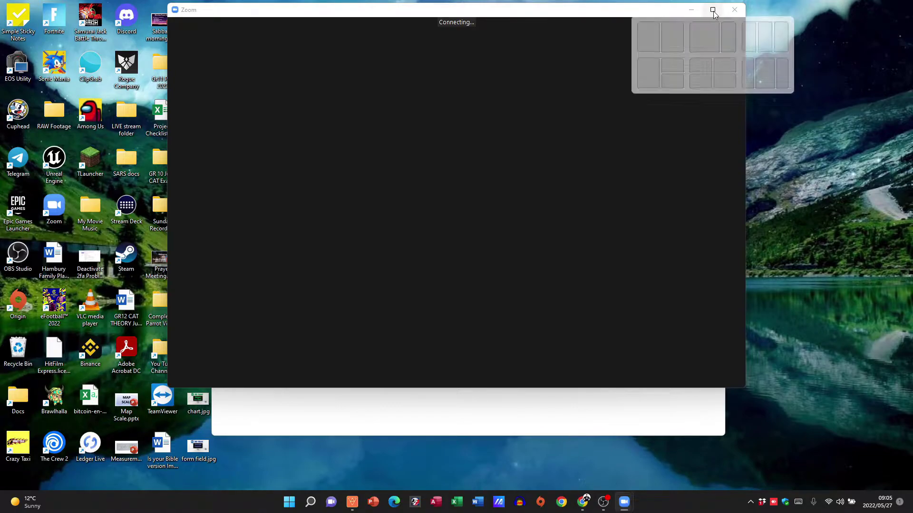
left_click(713, 11)
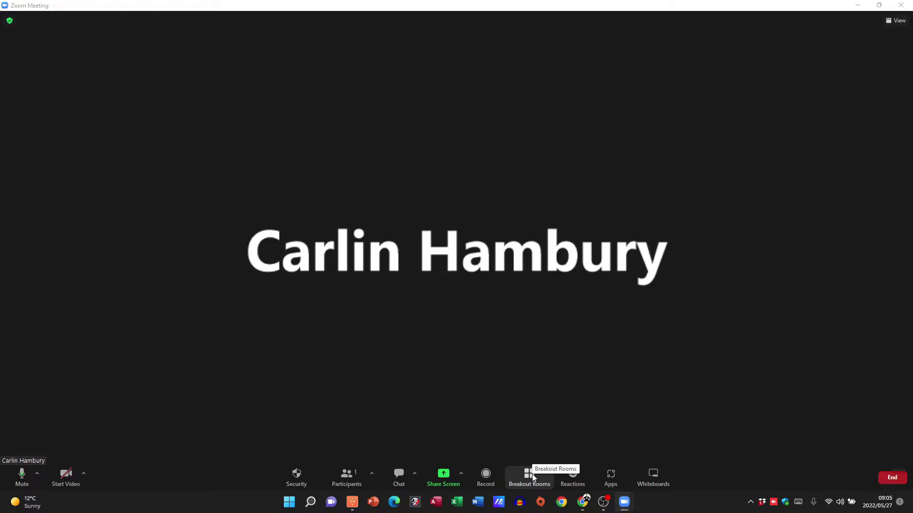
left_click(582, 501)
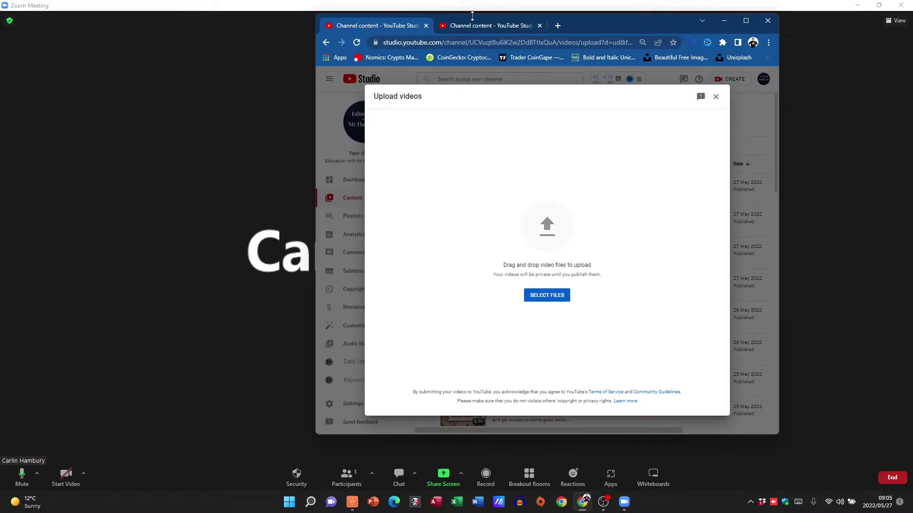
- Load zoom.us in a new Chrome tab, maximize it, and open the account's Settings page
left_click(553, 25)
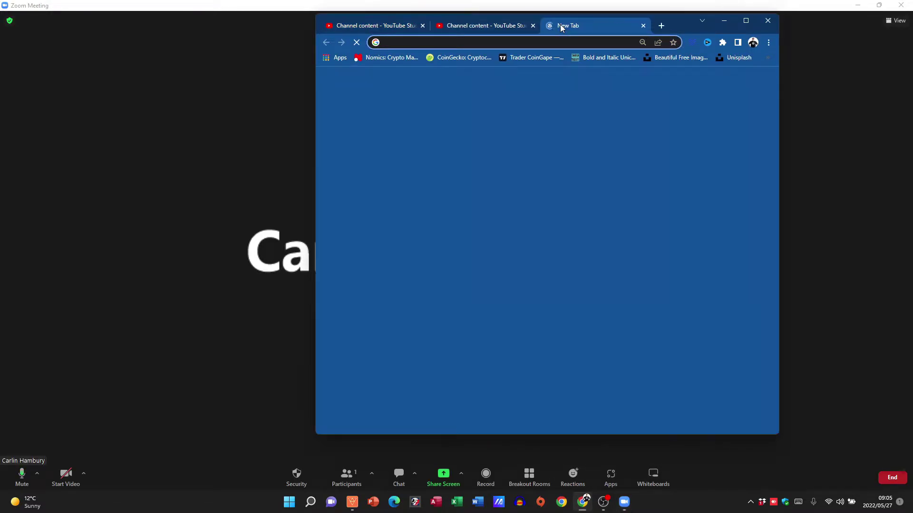
type("zoom")
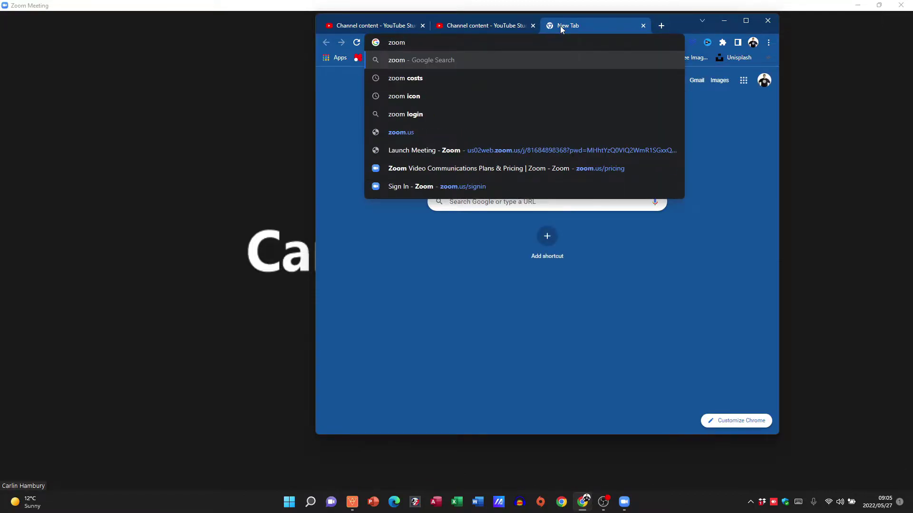
type(".us")
key("Return")
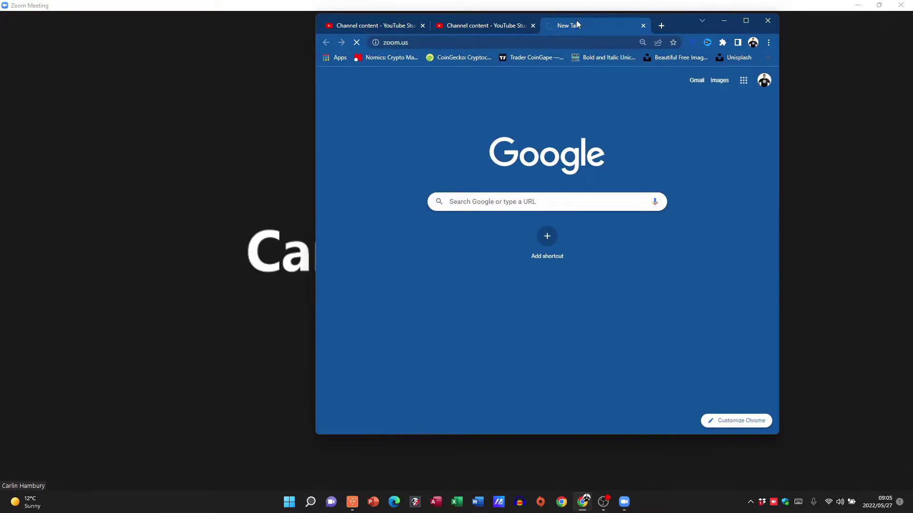
left_click(746, 20)
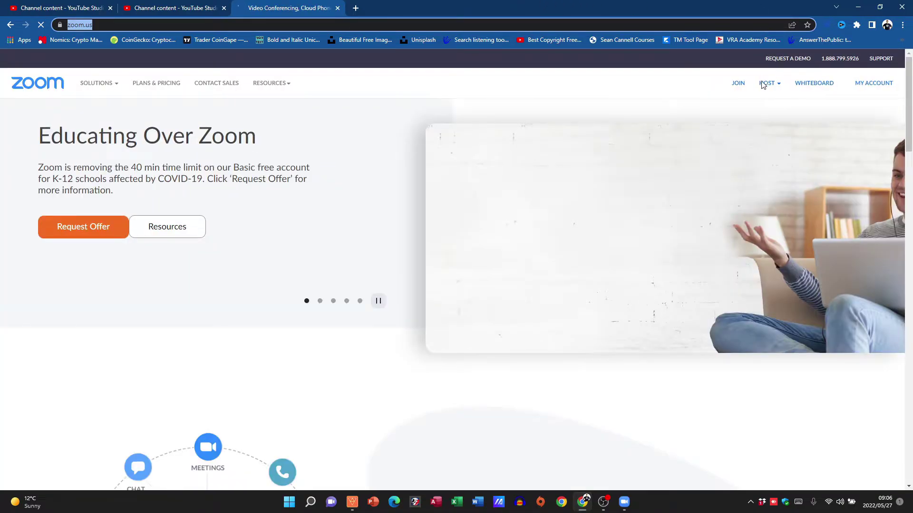
left_click(699, 85)
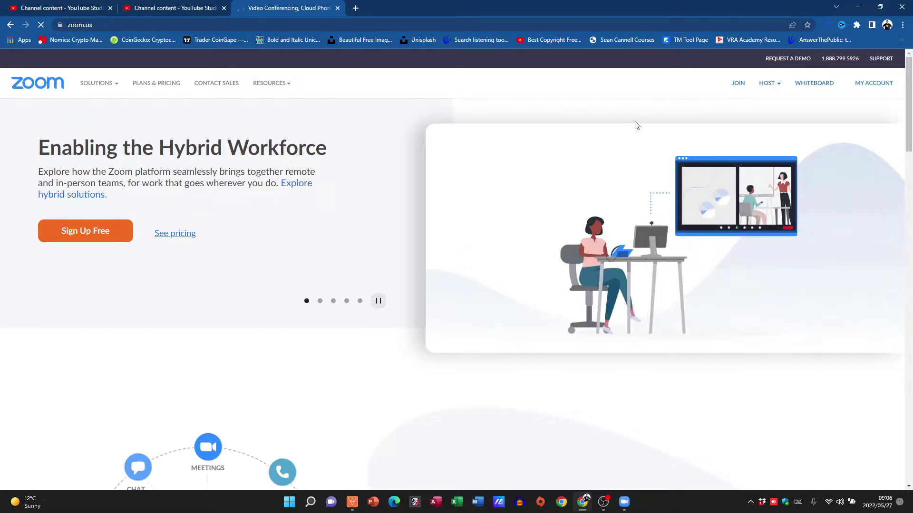
left_click(872, 89)
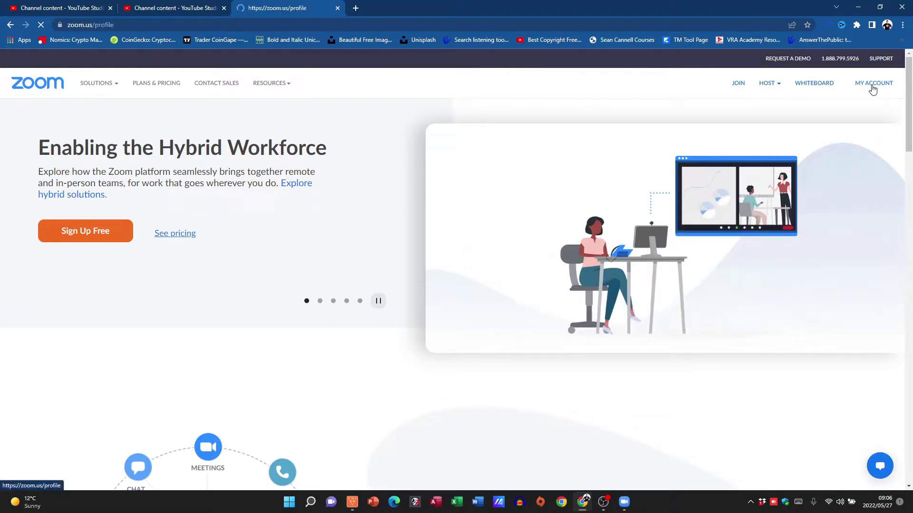
left_click(41, 310)
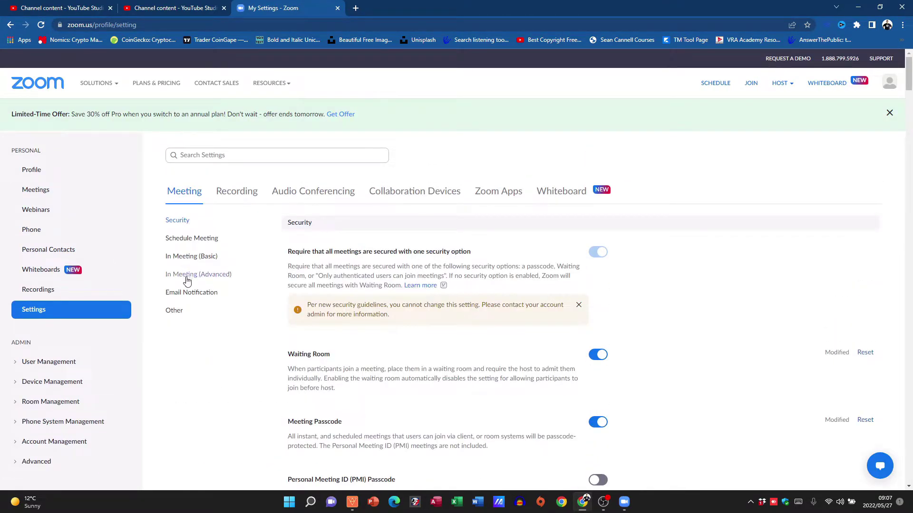
- Review the In Meeting (Advanced) settings, then return to the meeting to set up breakout rooms
left_click(193, 278)
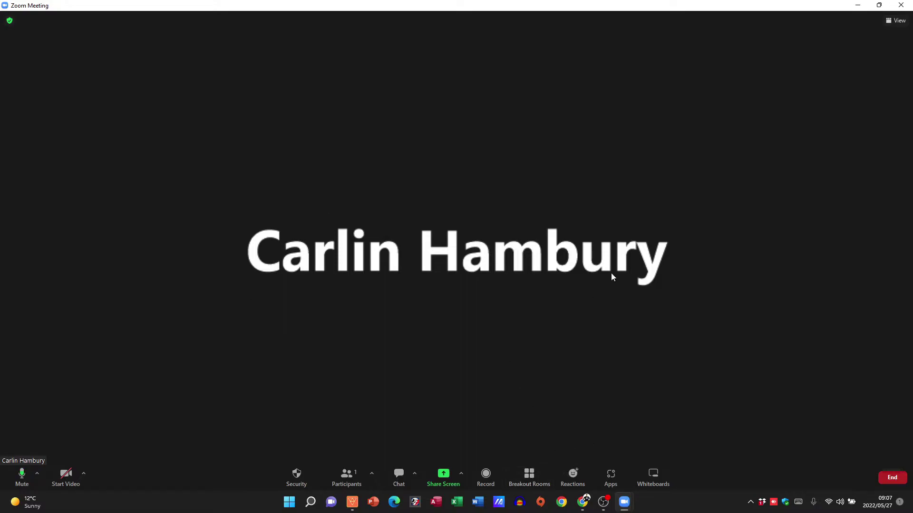
left_click(534, 481)
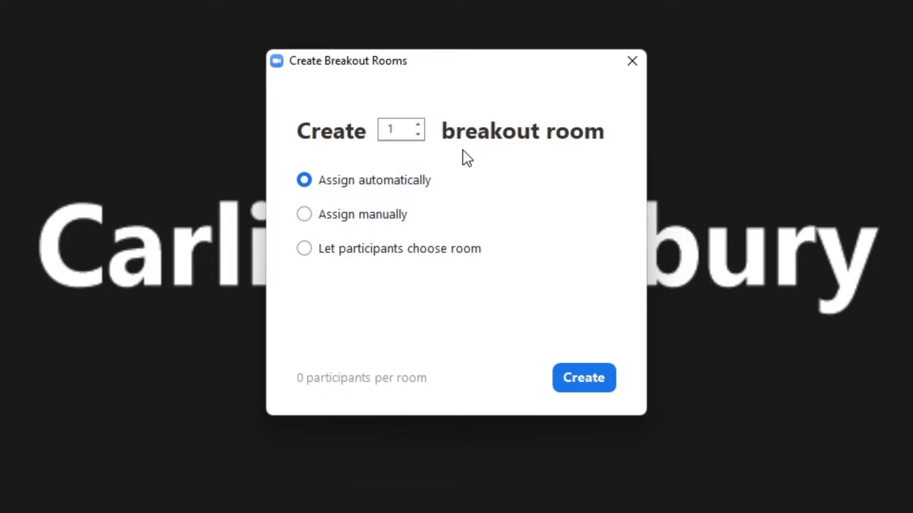
- Set the breakout room count to 3 and create Room 1 through Room 3
double_click(408, 124)
left_click(418, 123)
left_click(418, 122)
left_click(576, 380)
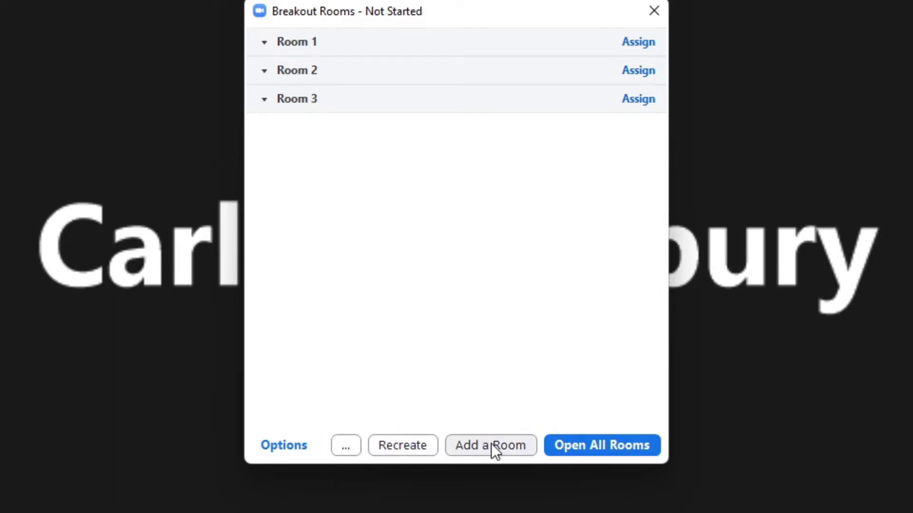
- Set breakout rooms to auto-close after 3 minutes with a 15-second closing countdown
left_click(282, 454)
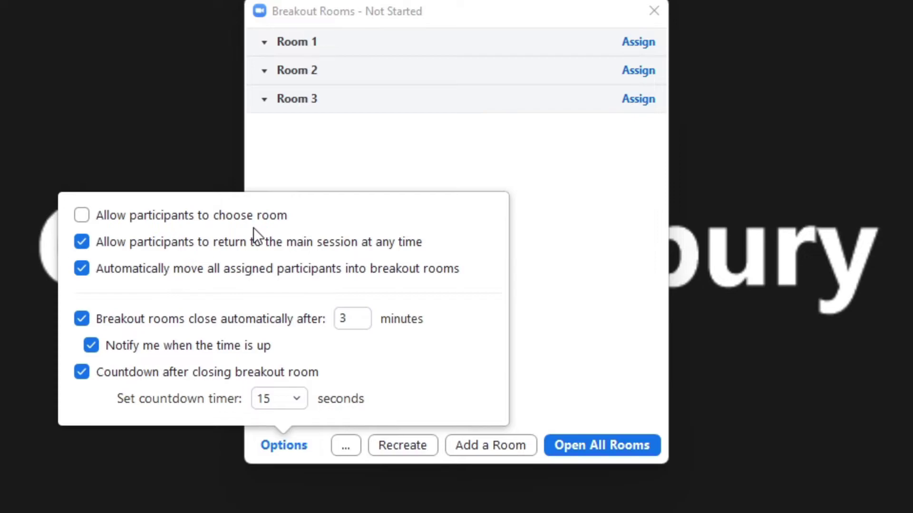
mouse_move(322, 37)
left_click(579, 347)
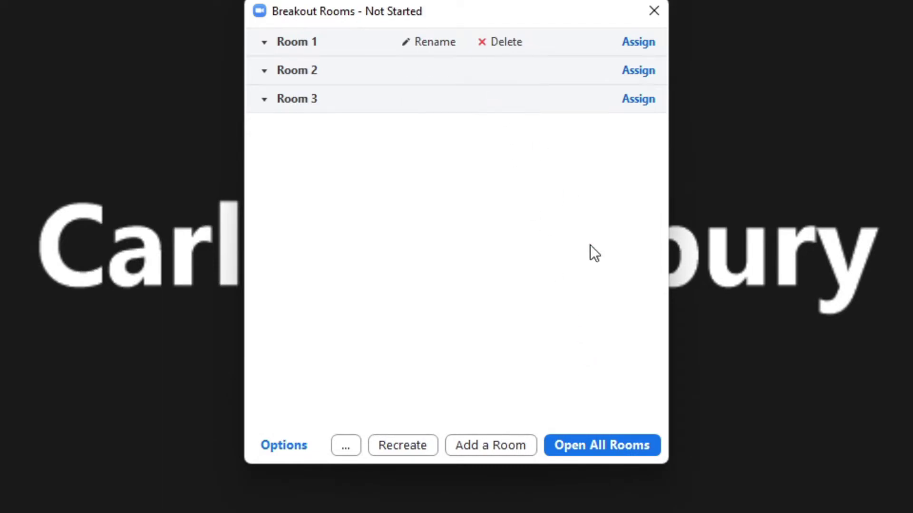
- Open all three breakout rooms and join Room 2 as host
left_click(586, 444)
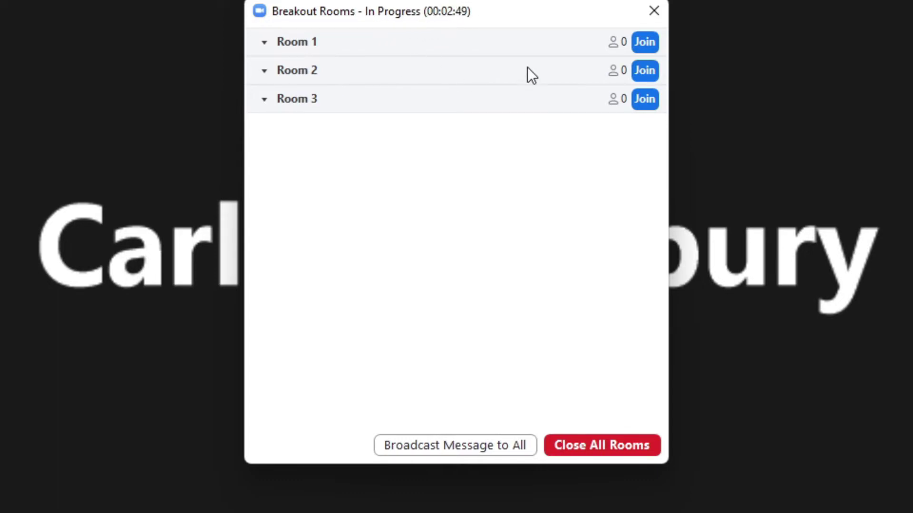
left_click(649, 71)
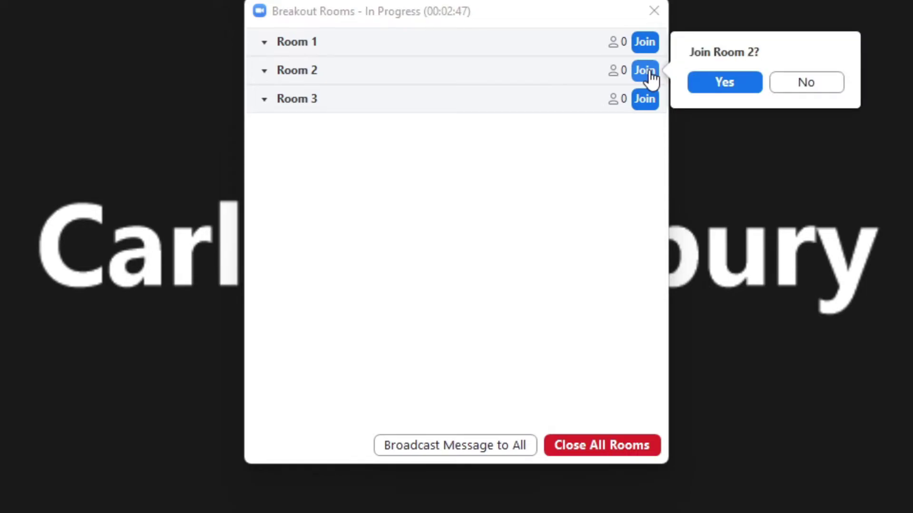
left_click(709, 81)
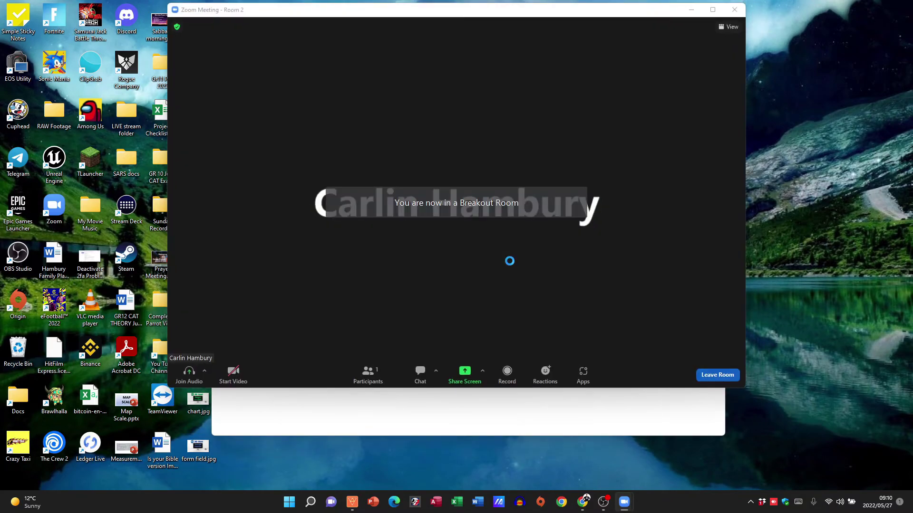
- Maximize the Room 2 window, check its participant list, then close the panel
left_click(712, 10)
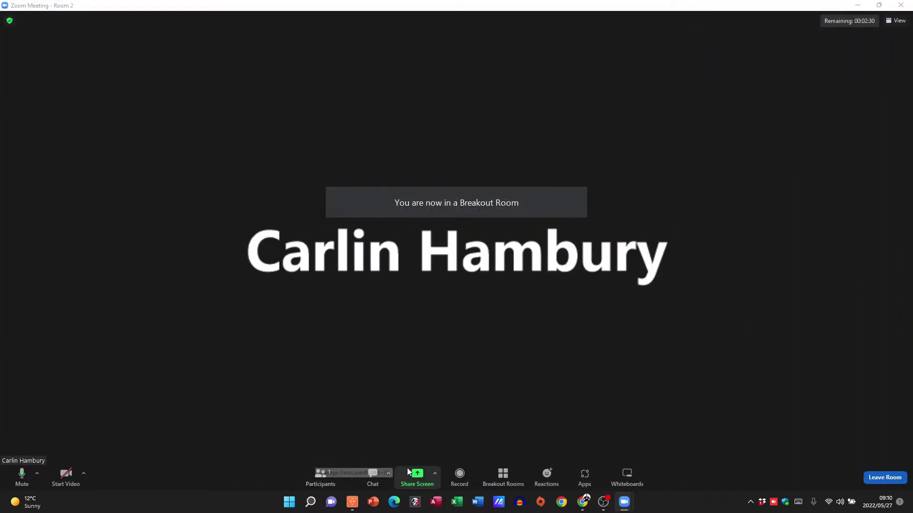
left_click(328, 478)
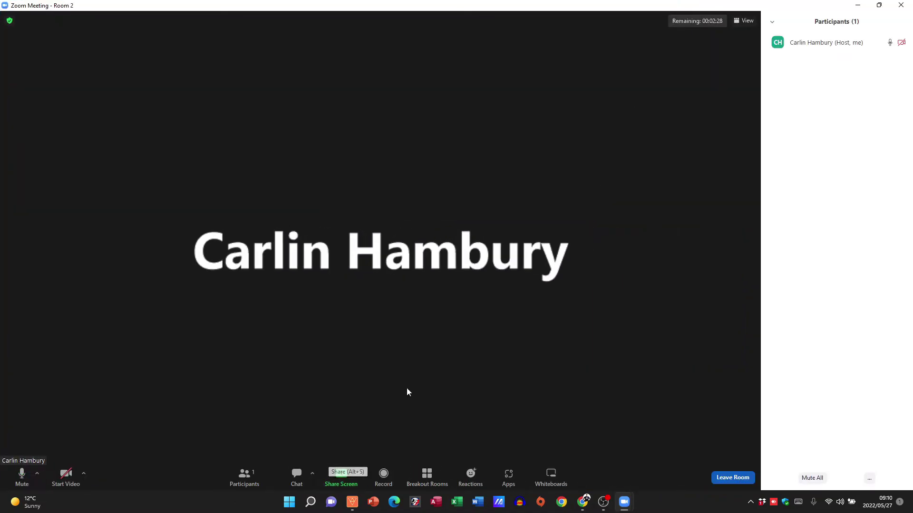
left_click(772, 22)
left_click(791, 34)
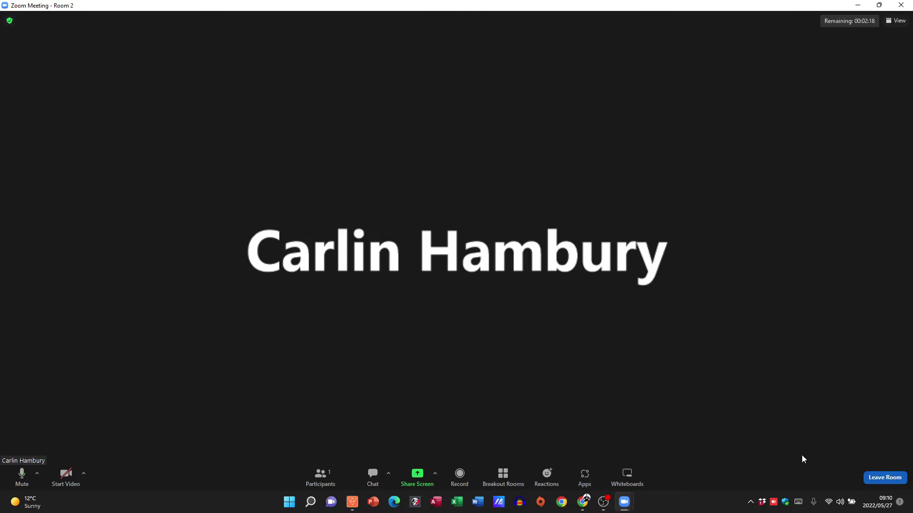
- Leave the breakout room for the main session and maximize the meeting window
left_click(880, 479)
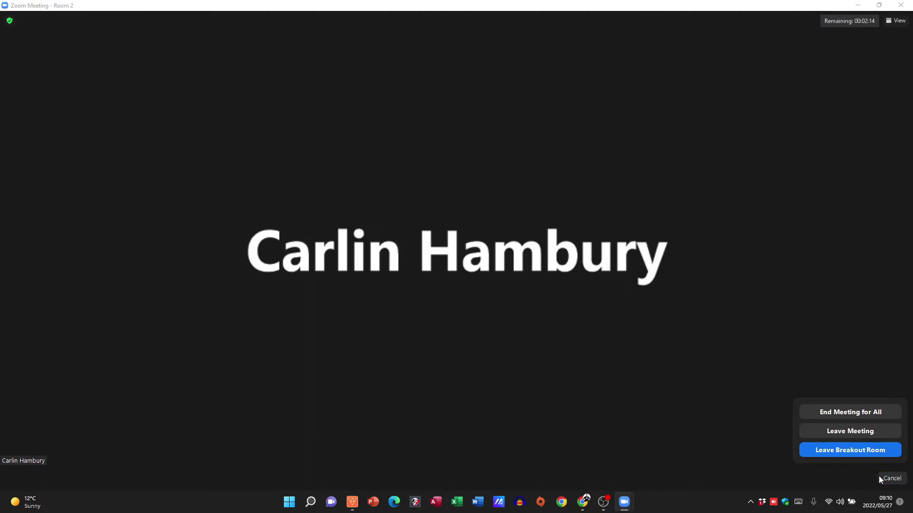
left_click(834, 452)
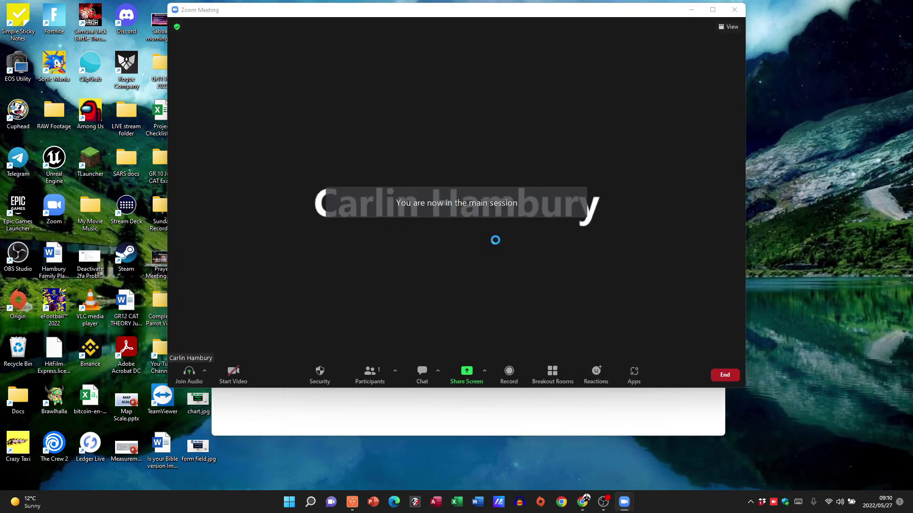
left_click(713, 10)
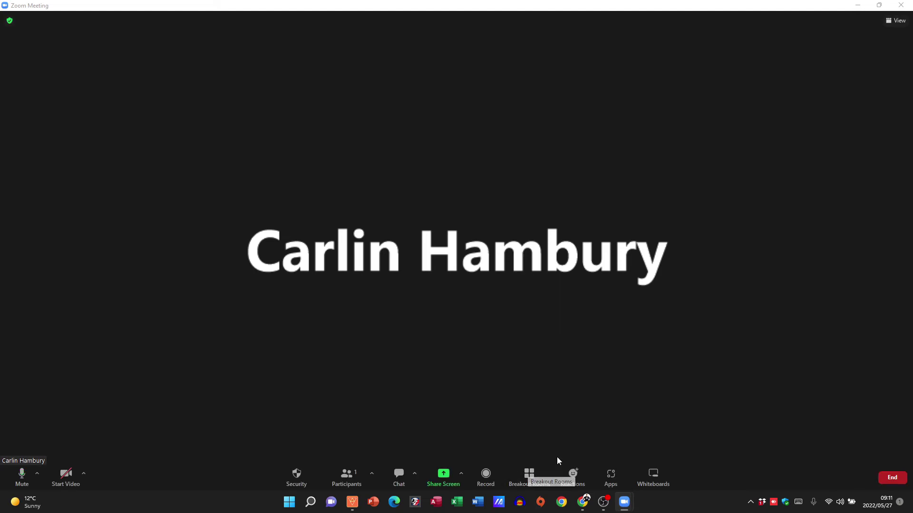
- Close all running breakout rooms, confirm, and dismiss the Breakout Rooms window
left_click(531, 474)
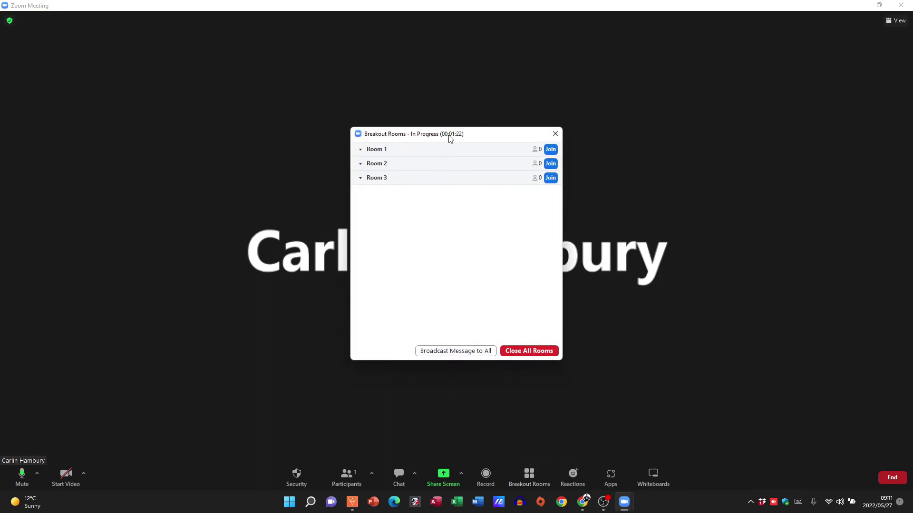
left_click(518, 352)
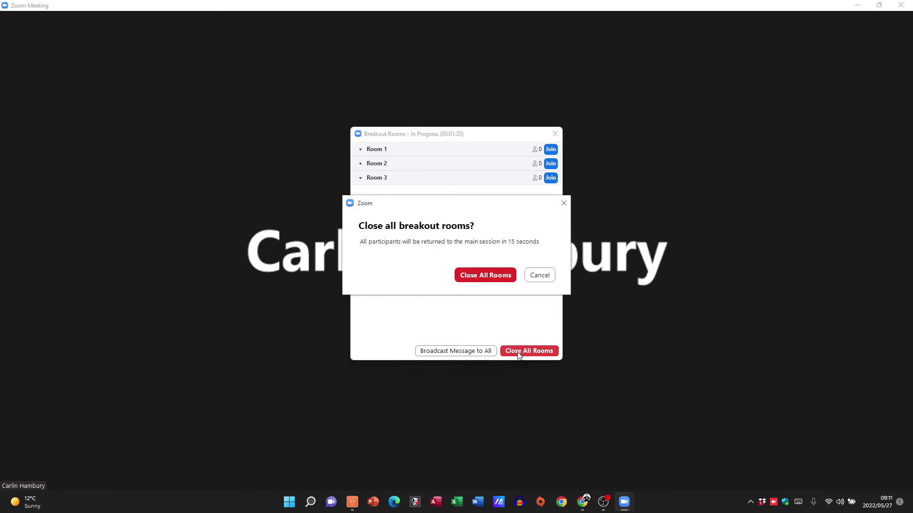
left_click(478, 278)
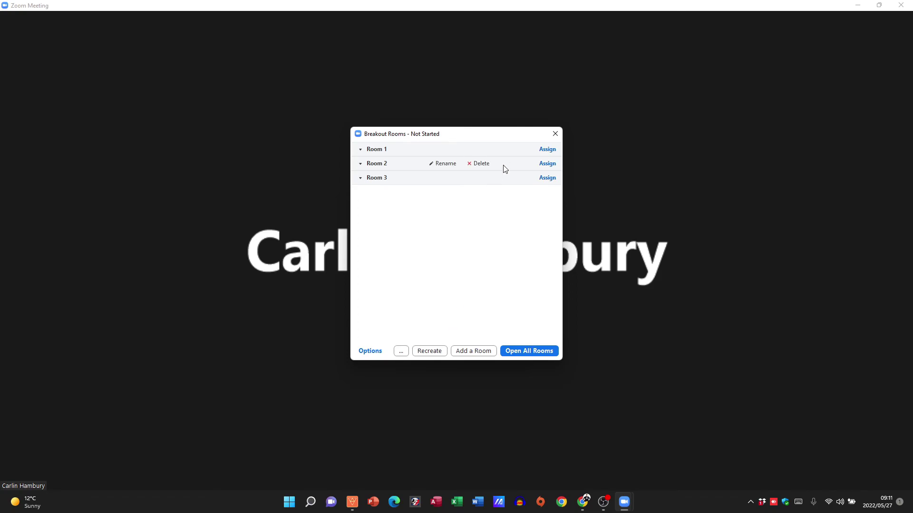
left_click(555, 135)
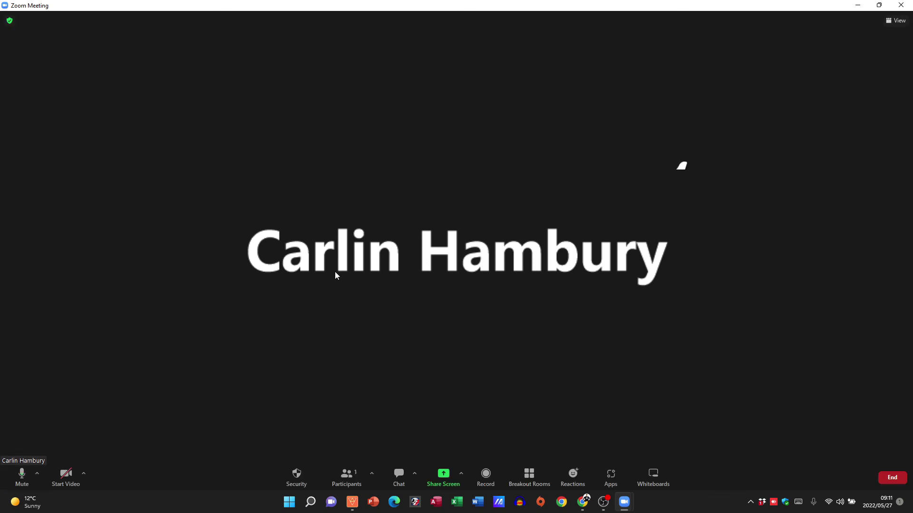